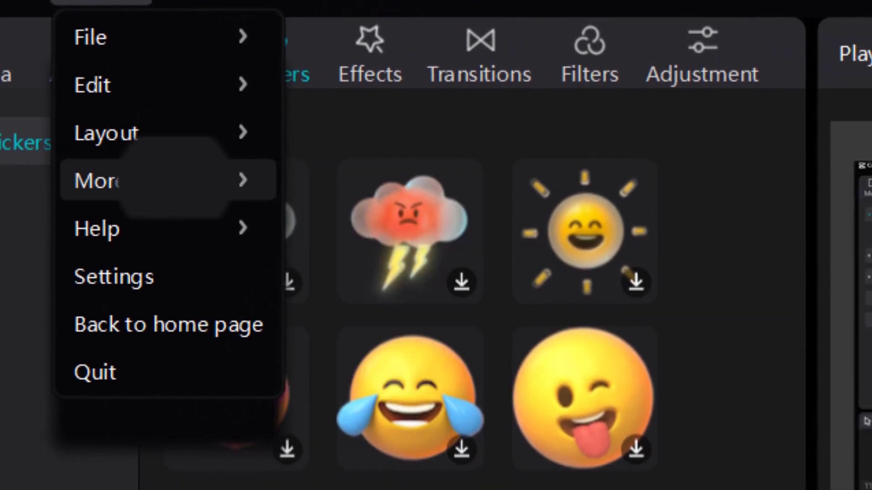
Open the Version window from Menu > More to show CapCut version 1.3.0
left_click(171, 181)
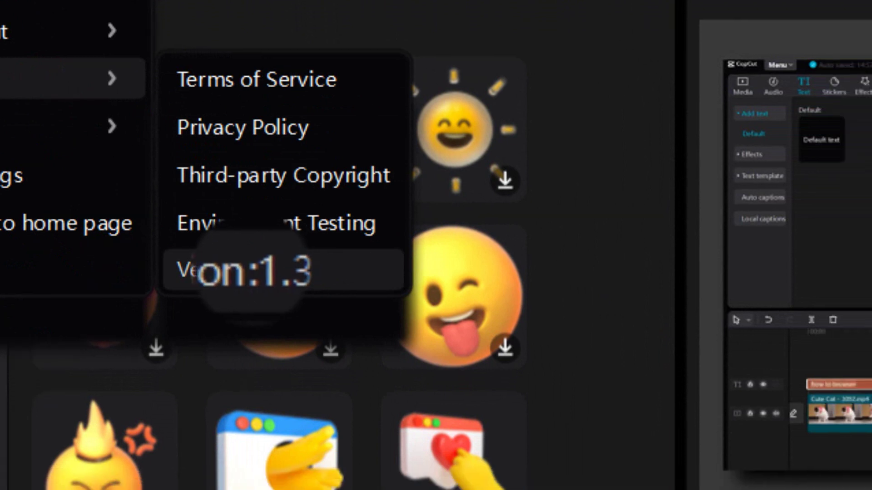
left_click(306, 291)
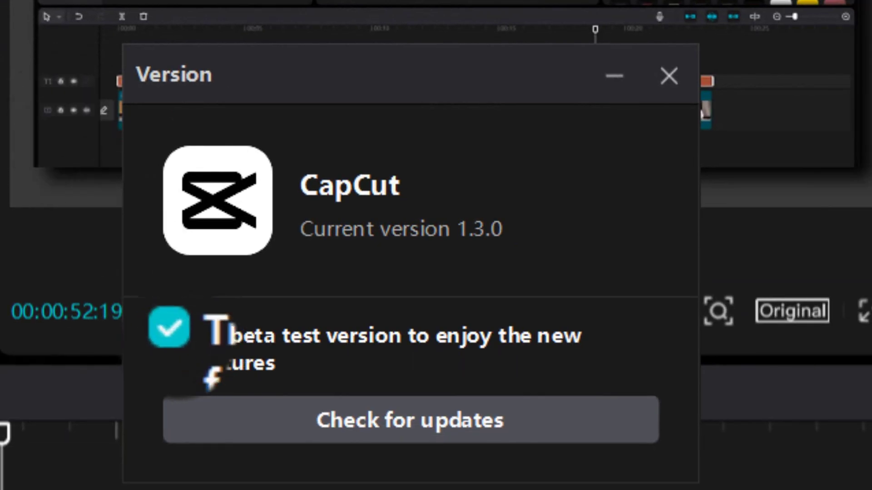
left_click(173, 333)
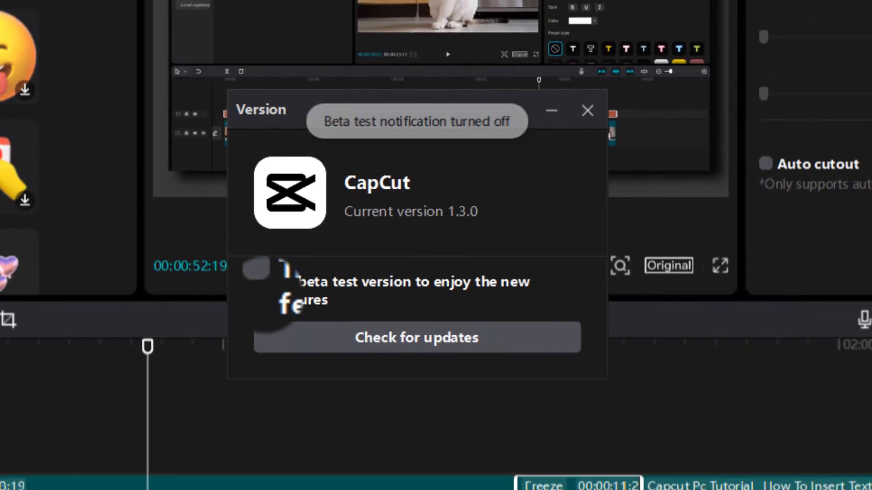
left_click(256, 270)
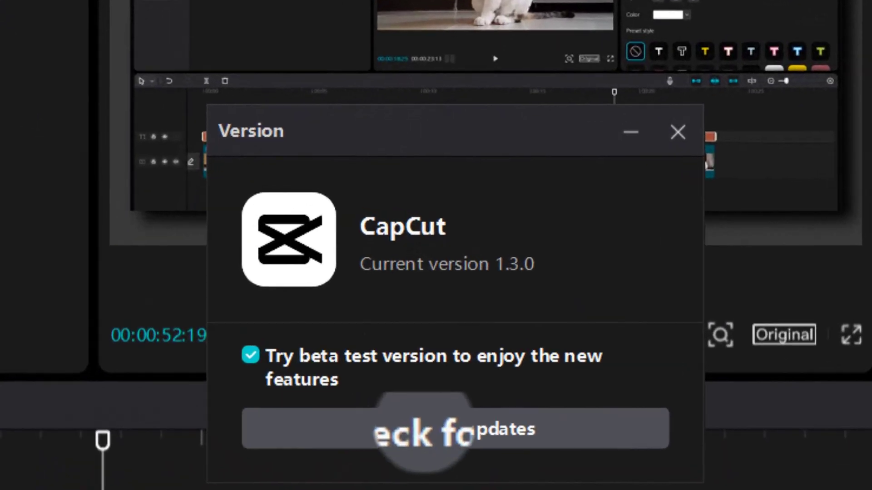
Run Check for updates and confirm version 1.3.0 is already the latest
left_click(492, 430)
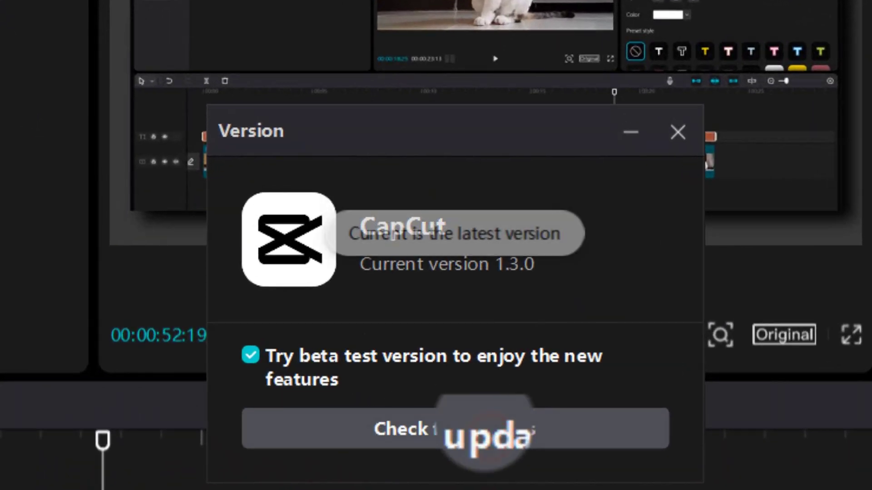